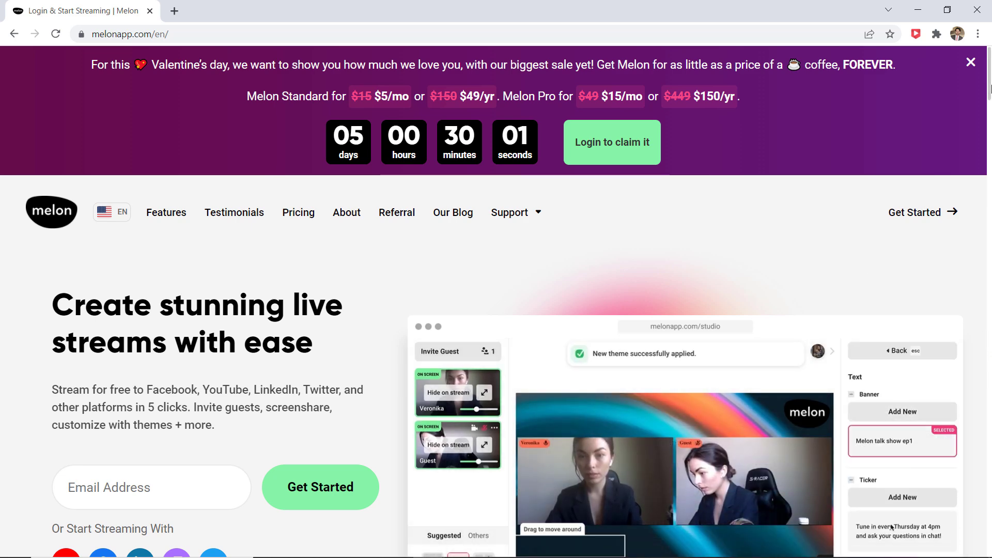
scroll(153, 319, "down", 1)
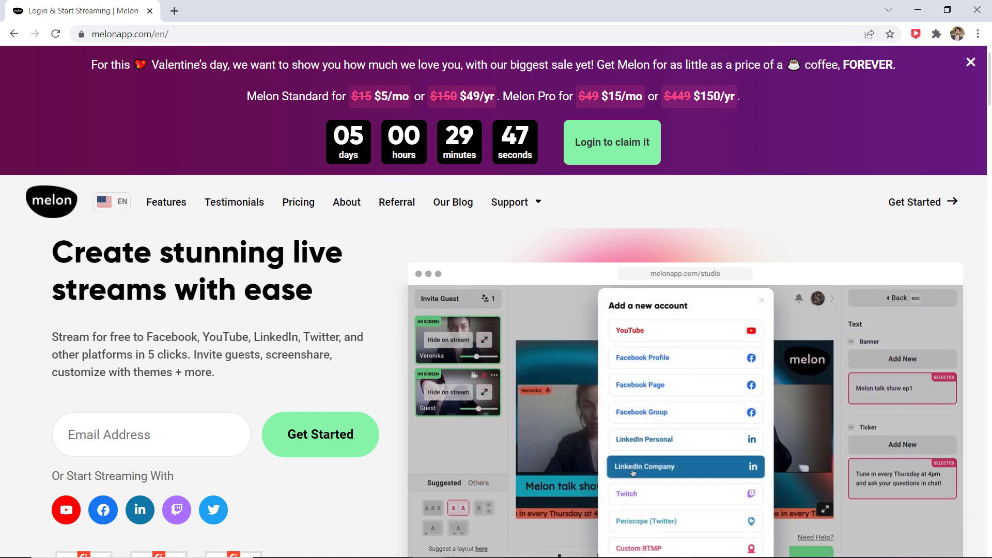
scroll(990, 167, "down", 1)
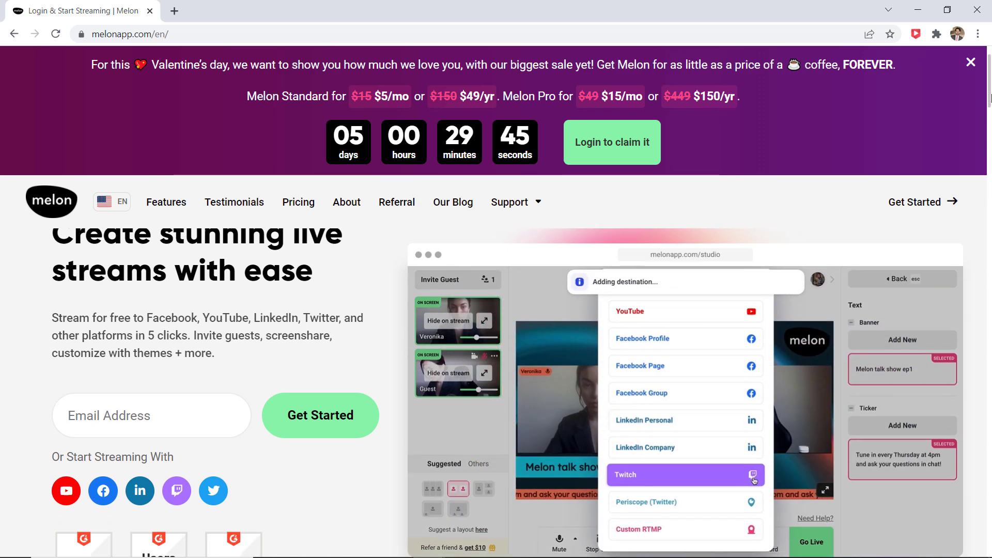
scroll(990, 97, "down", 1)
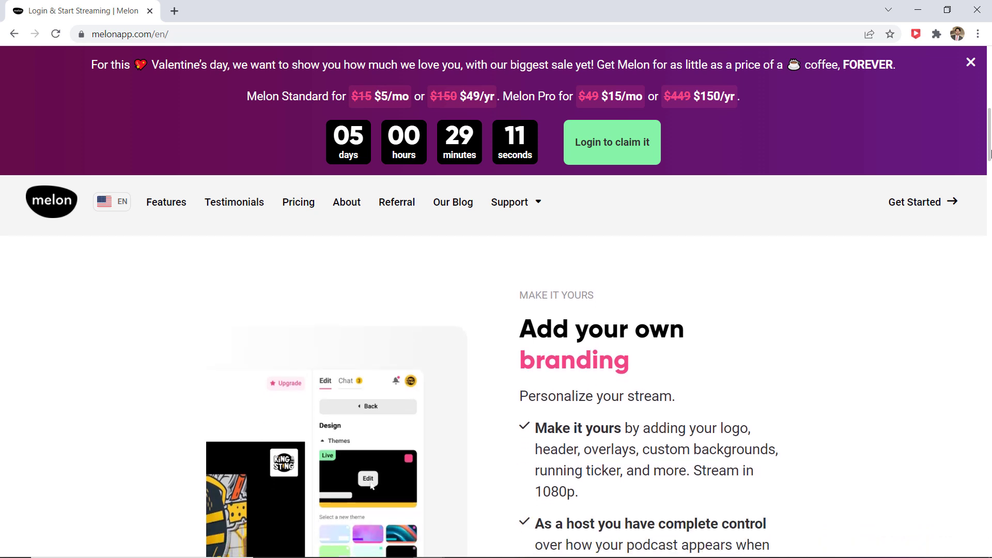
left_click_drag(990, 130, 990, 161)
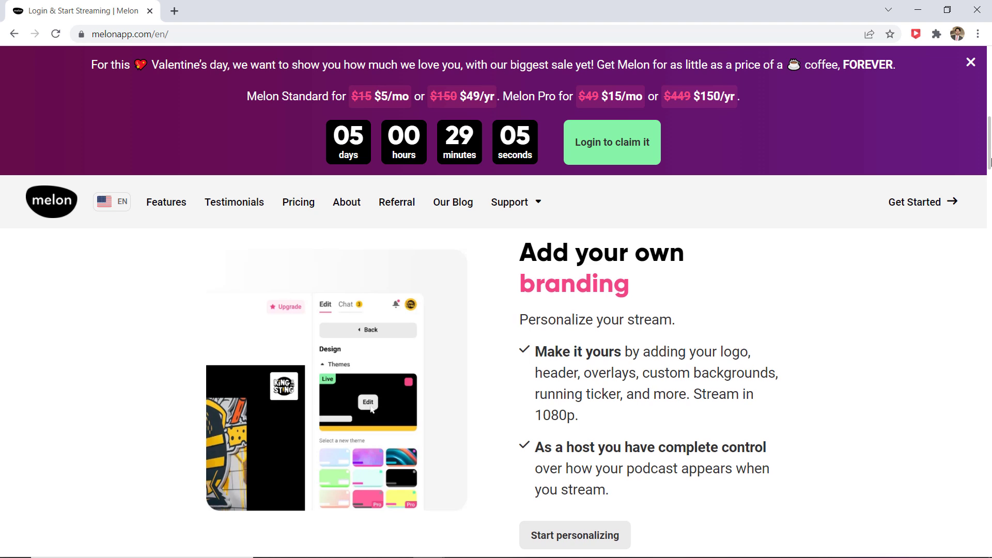
left_click_drag(990, 161, 989, 206)
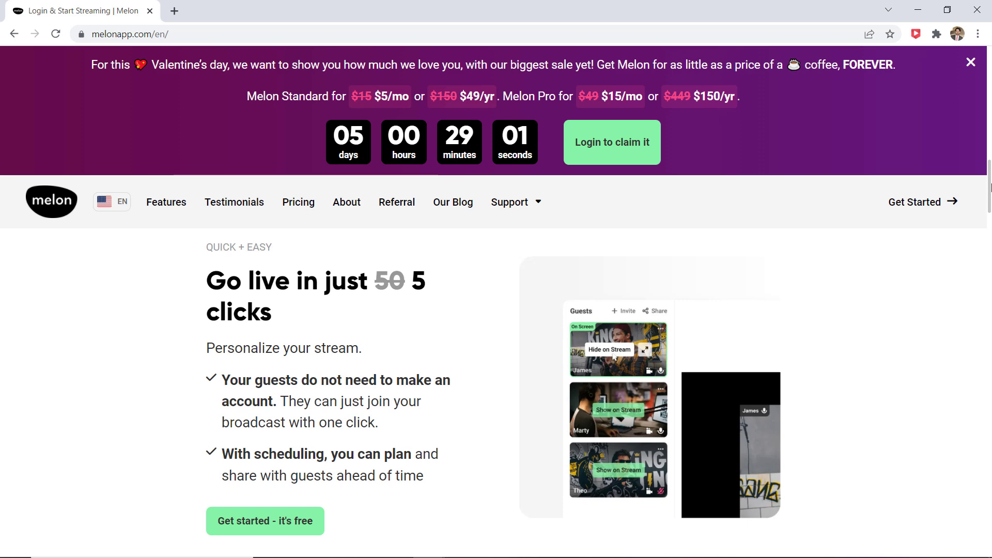
left_click_drag(989, 186, 990, 235)
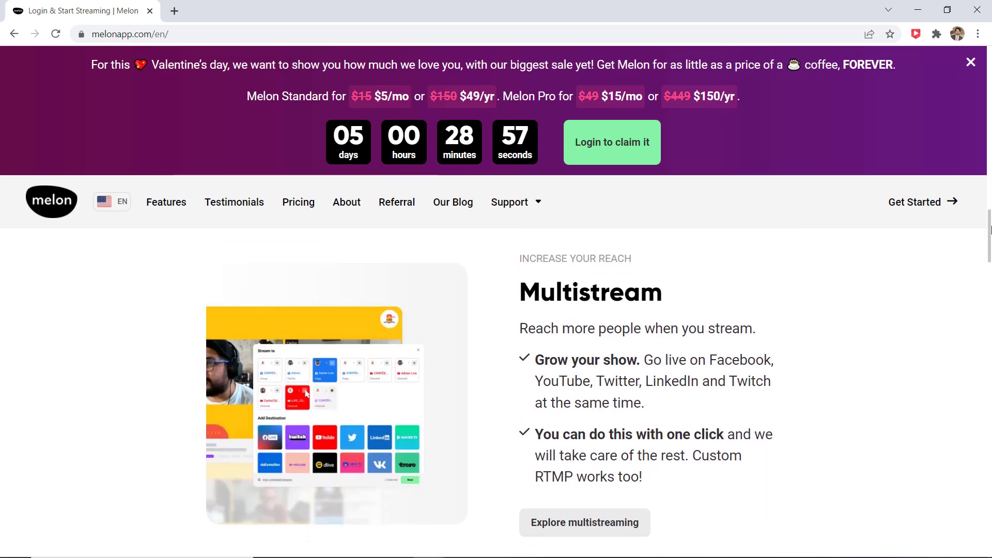
left_click_drag(990, 225, 990, 305)
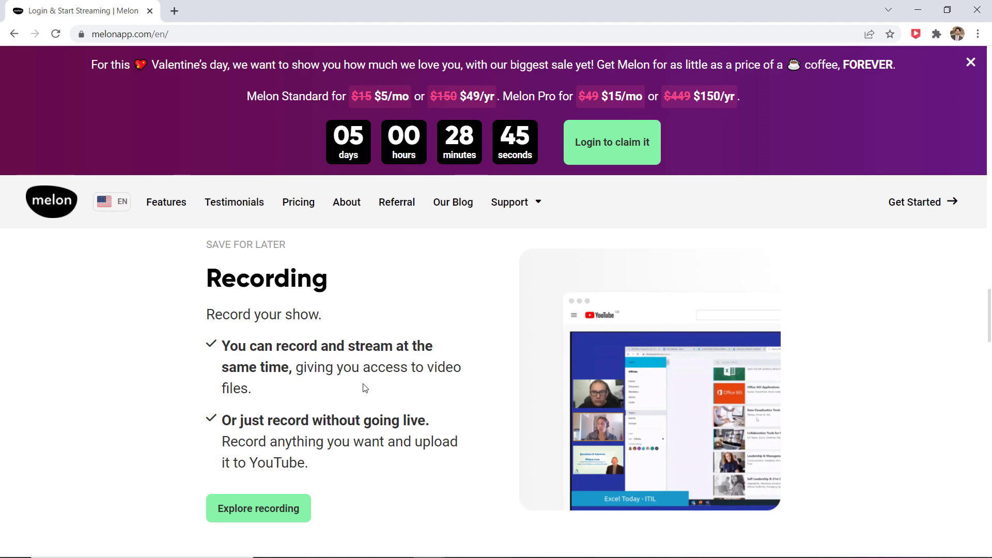
left_click_drag(989, 314, 990, 78)
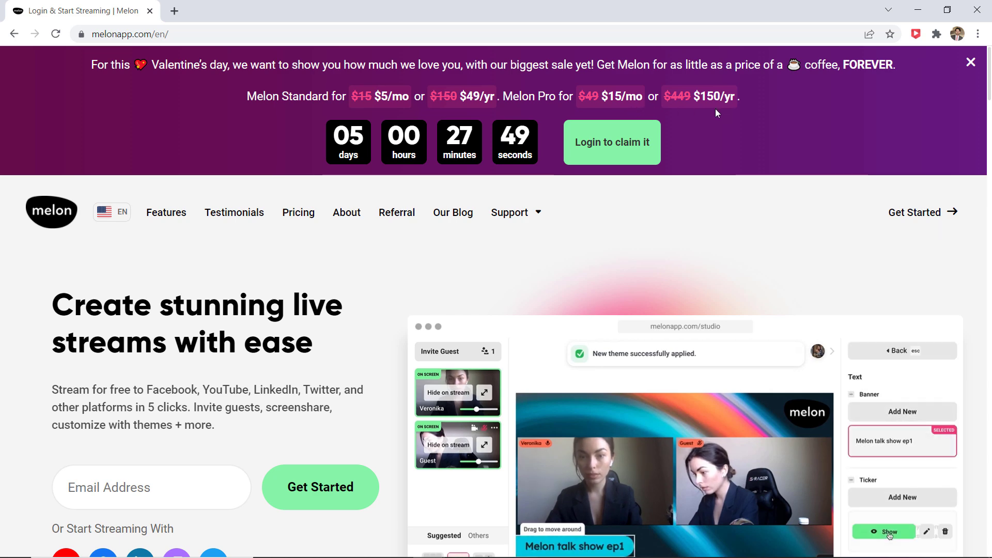
- Go to the sale's login screen and begin signing in with an email address
left_click(606, 152)
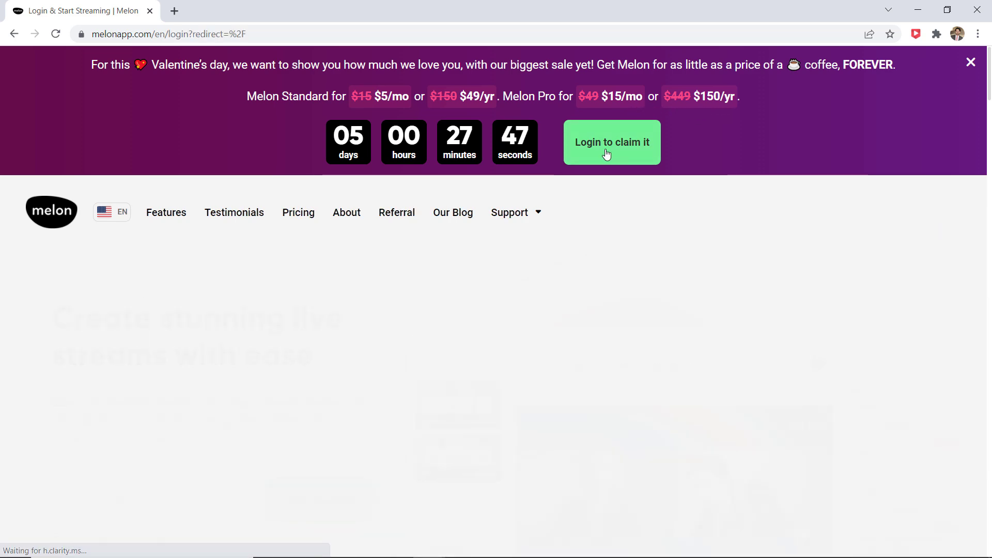
left_click(437, 511)
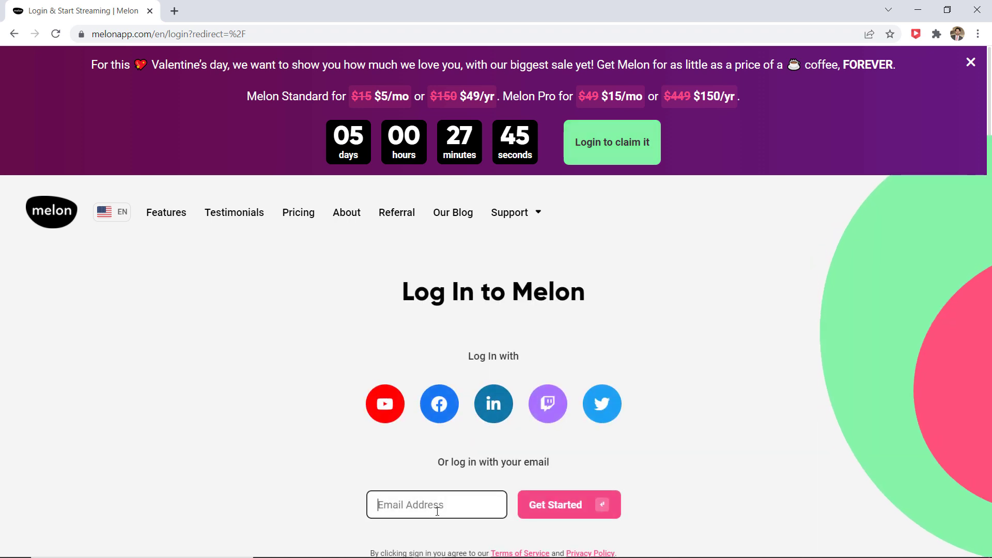
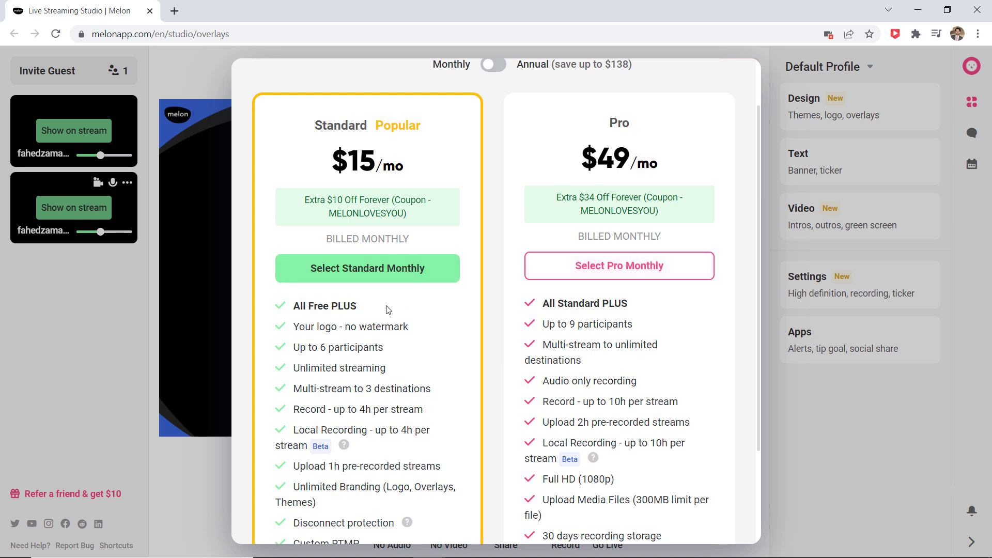
- Apply coupon MELONLOVESYOU to the Standard Monthly checkout ($5.00/mo), then close it
left_click(446, 273)
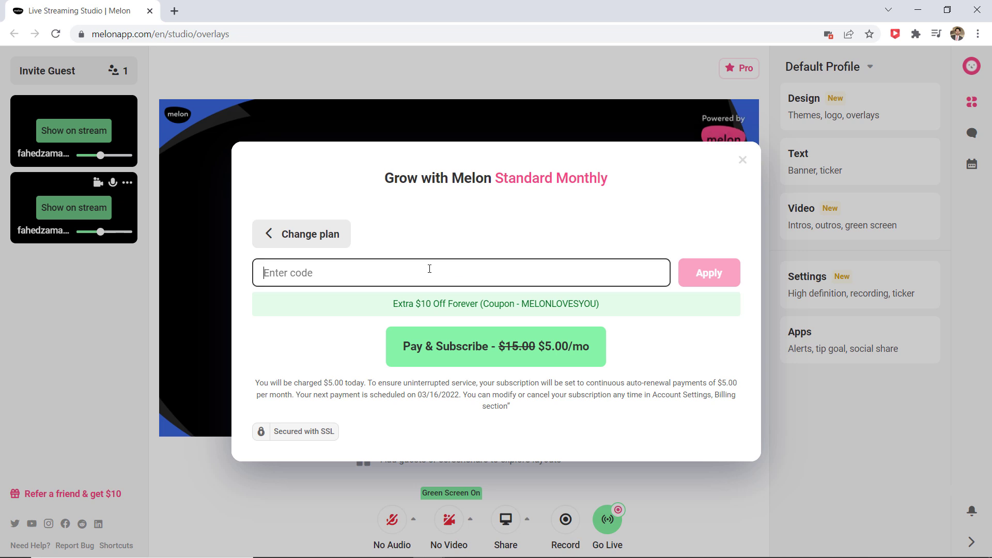
left_click_drag(520, 223, 595, 220)
key("ctrl+c")
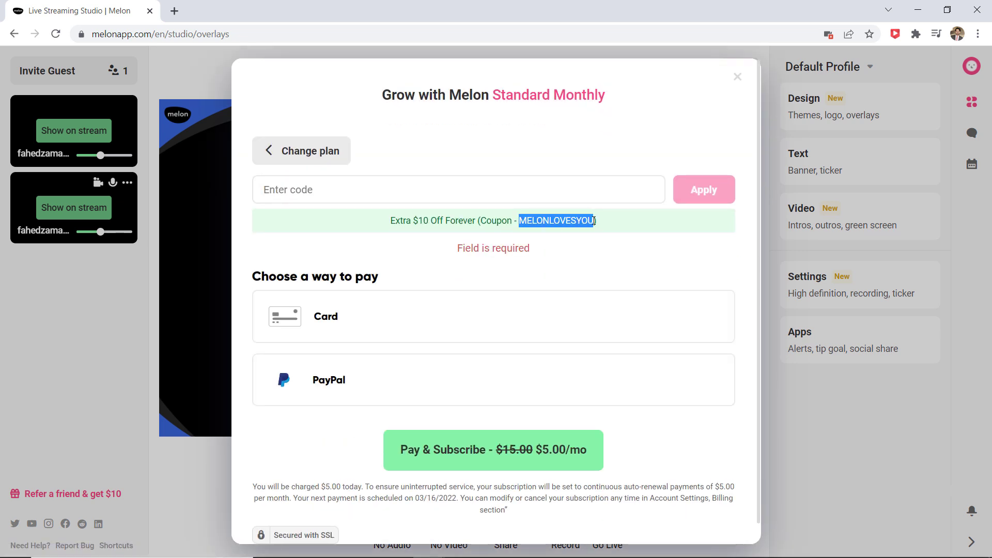
left_click(450, 192)
key("ctrl+v")
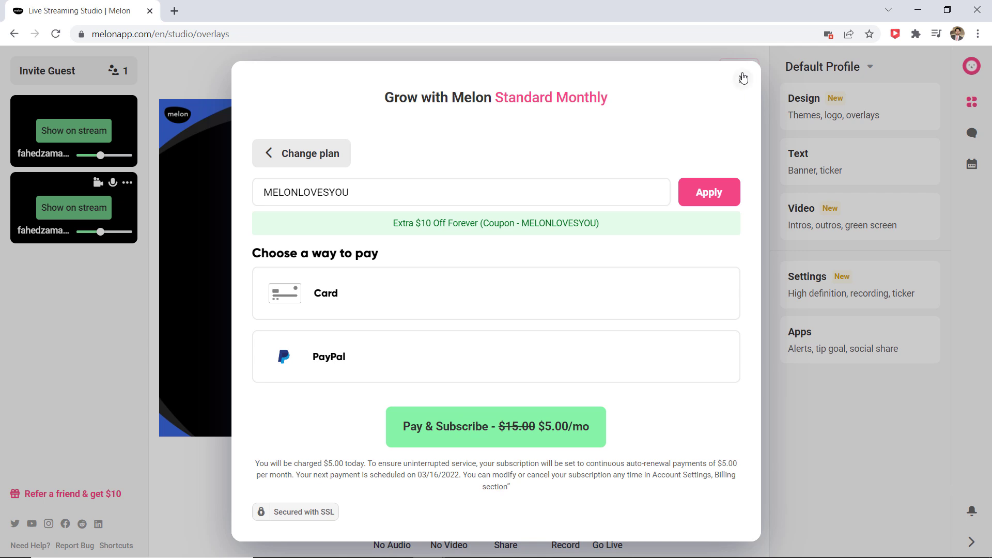
left_click(743, 78)
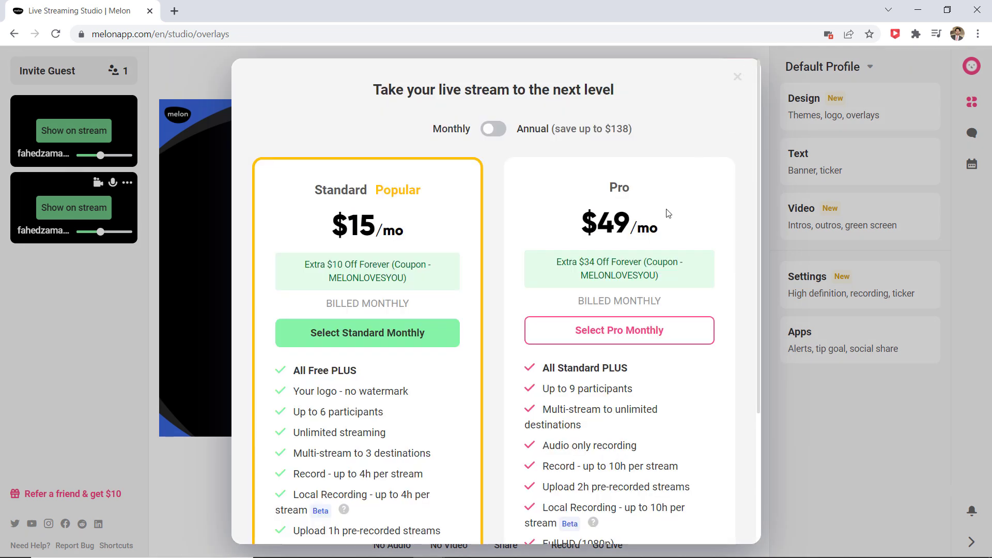
- View the discounted Pro Monthly checkout at $15.00/mo instead of $49.00, then close it
left_click(618, 333)
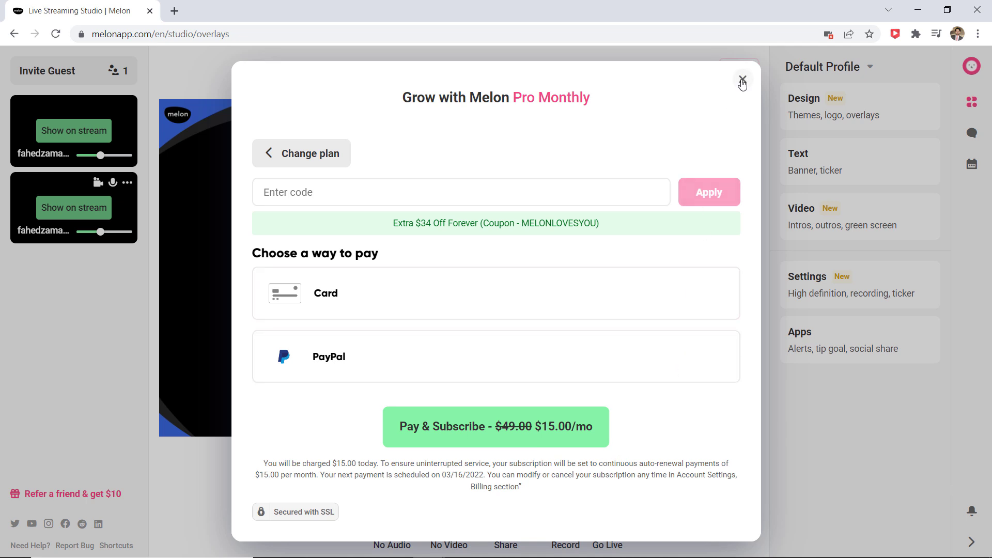
left_click(741, 81)
left_click(492, 129)
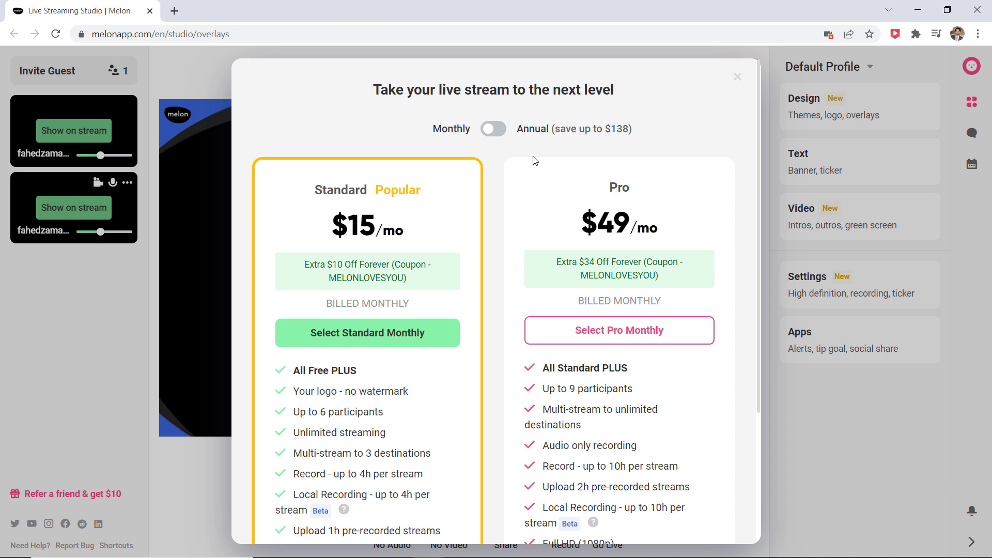
scroll(532, 161, "down", 1)
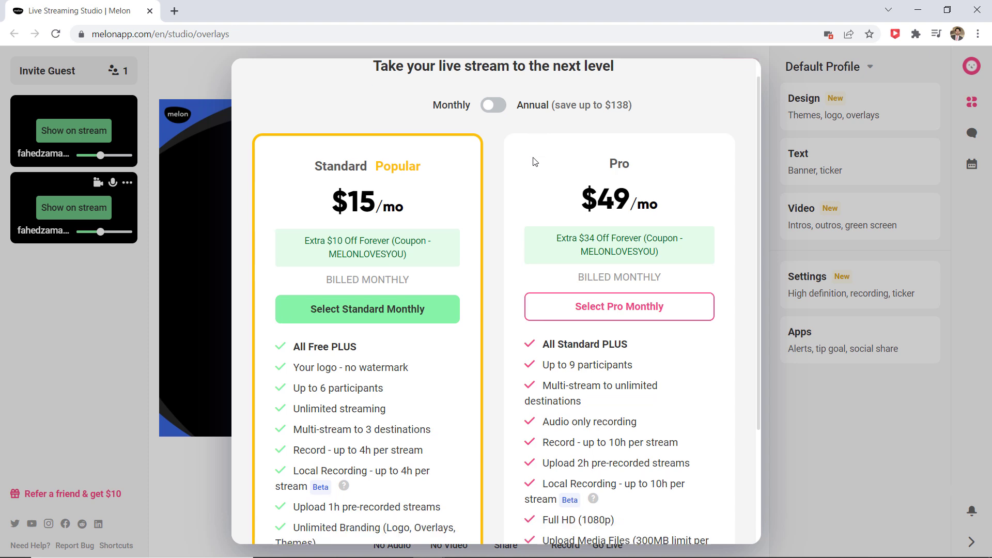
scroll(532, 160, "down", 1)
scroll(532, 160, "down", 1)
scroll(532, 161, "down", 1)
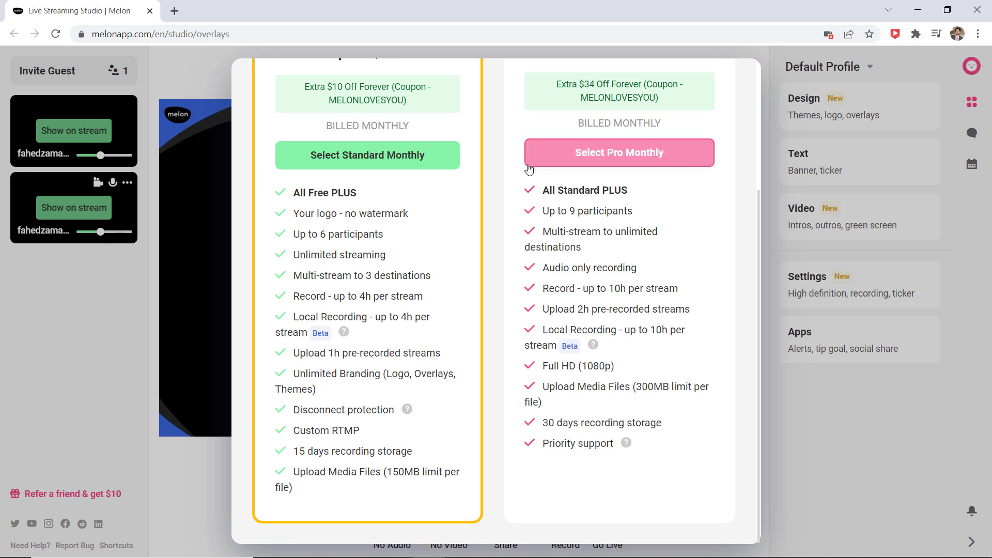
- Review the Standard and Pro feature lists, then dismiss the upgrade plans window
left_click(527, 165)
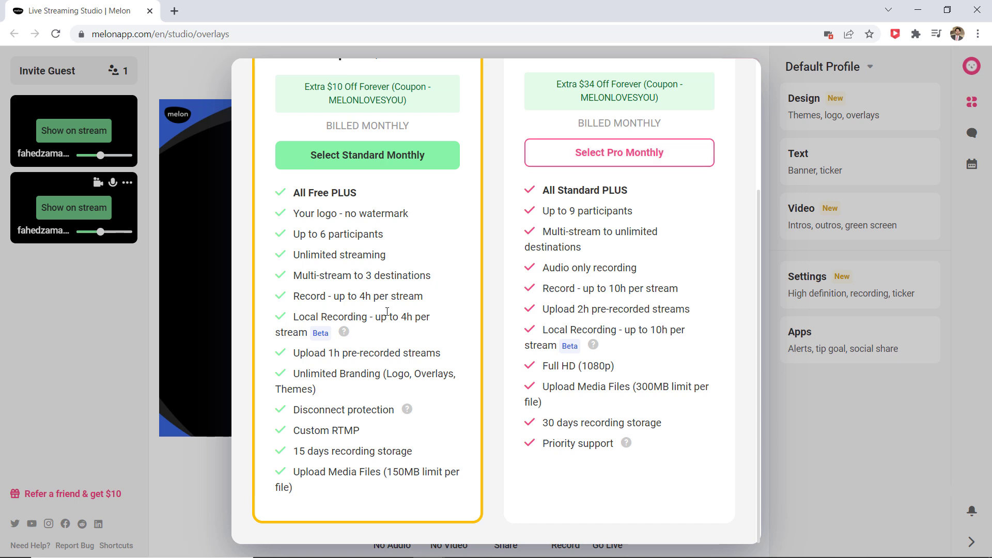
key("Escape")
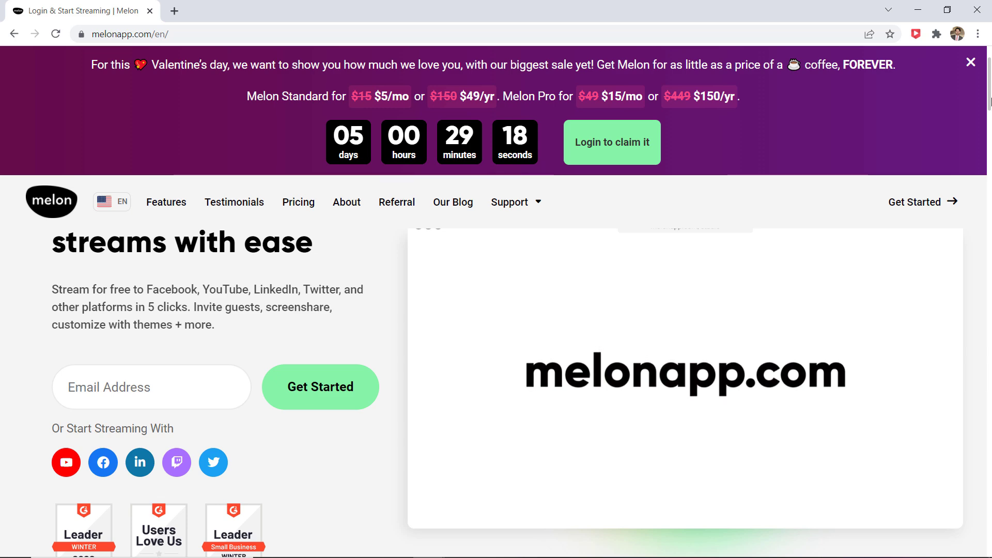
- Scroll the homepage past the partner logos to 'Add your own branding'
left_click_drag(990, 98, 991, 103)
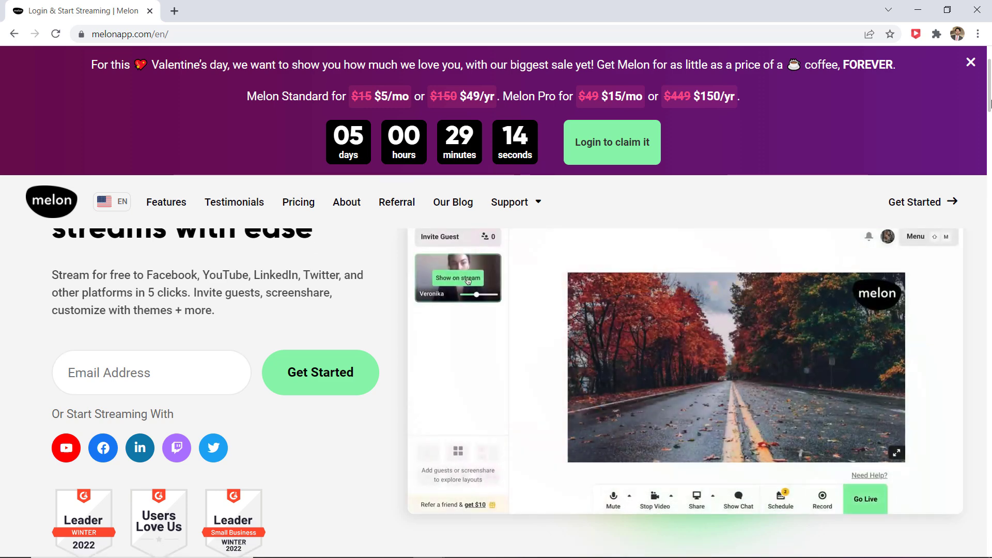
left_click_drag(990, 102, 990, 119)
scroll(495, 388, "down", 3)
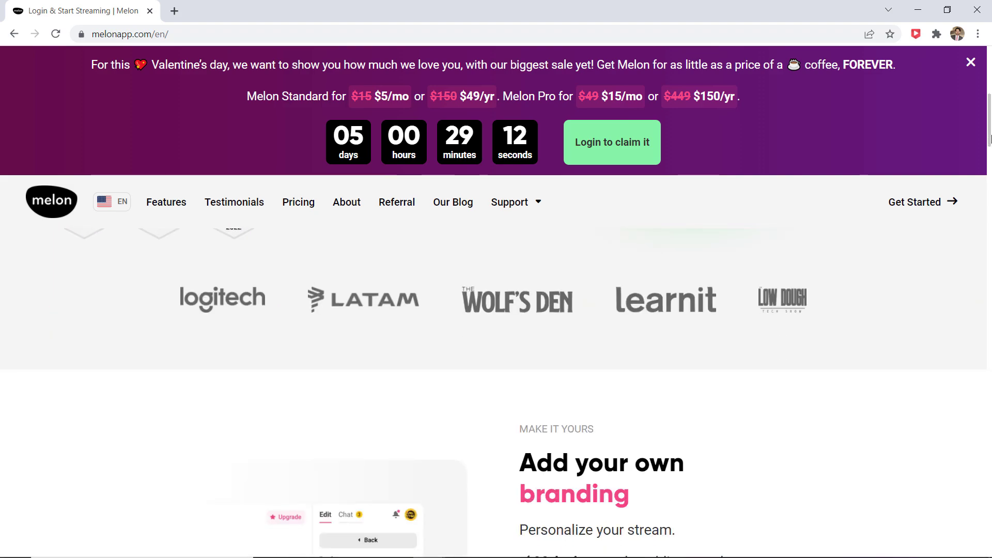